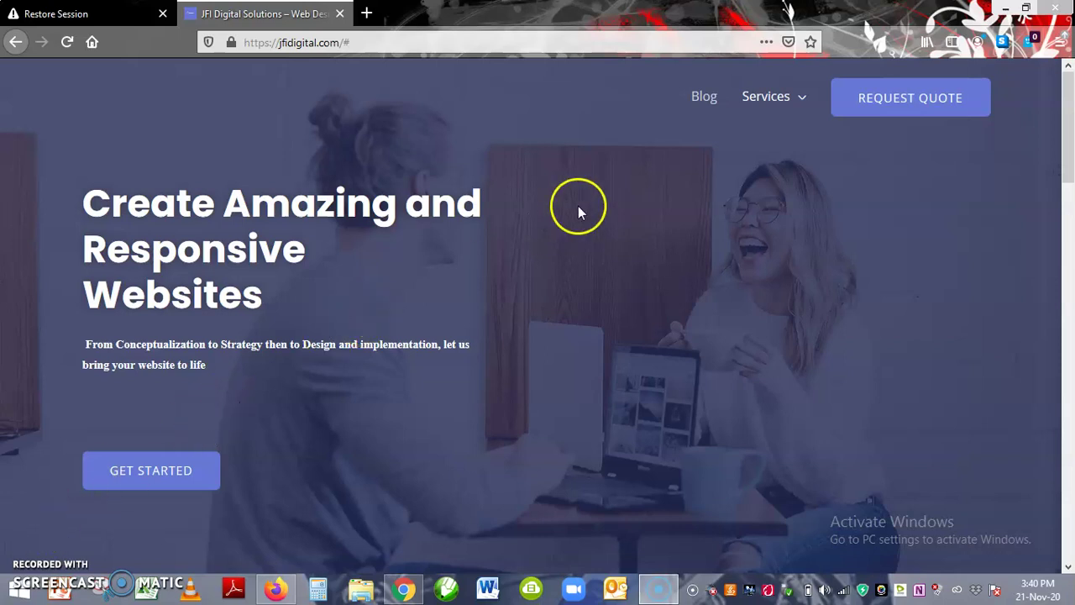
# Open the Services link in the live site's navigation to check where the parent item leads.
pyautogui.moveTo(760, 100)
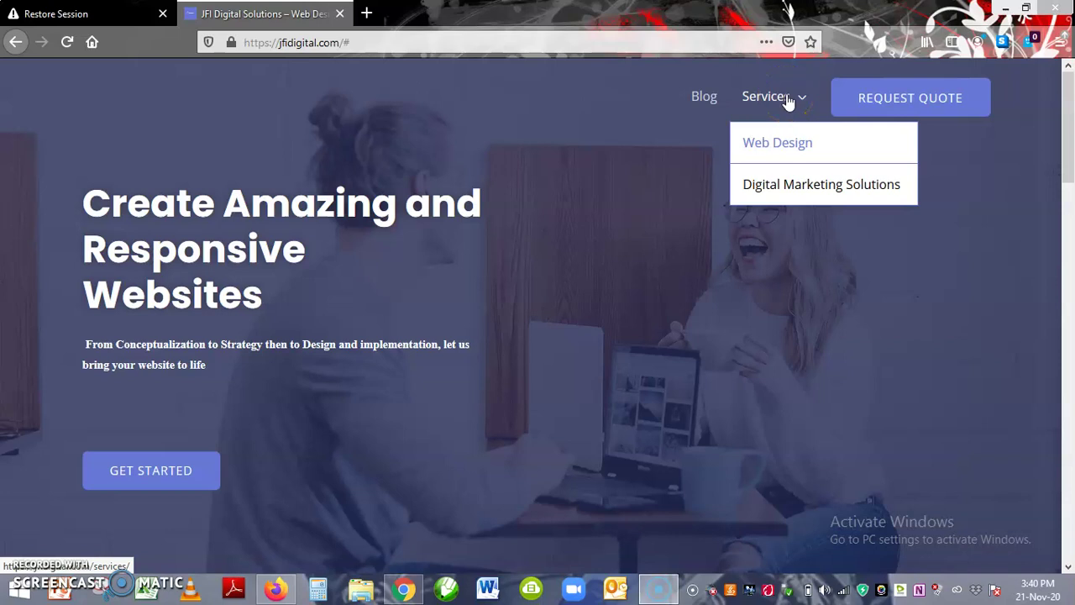
pyautogui.click(773, 99)
pyautogui.click(771, 104)
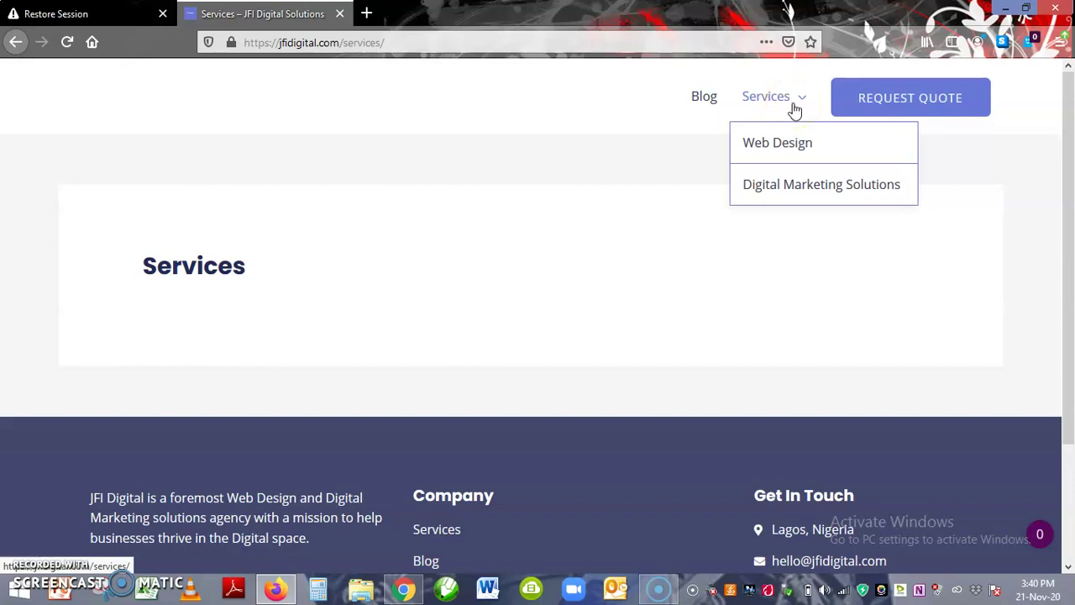
pyautogui.click(781, 105)
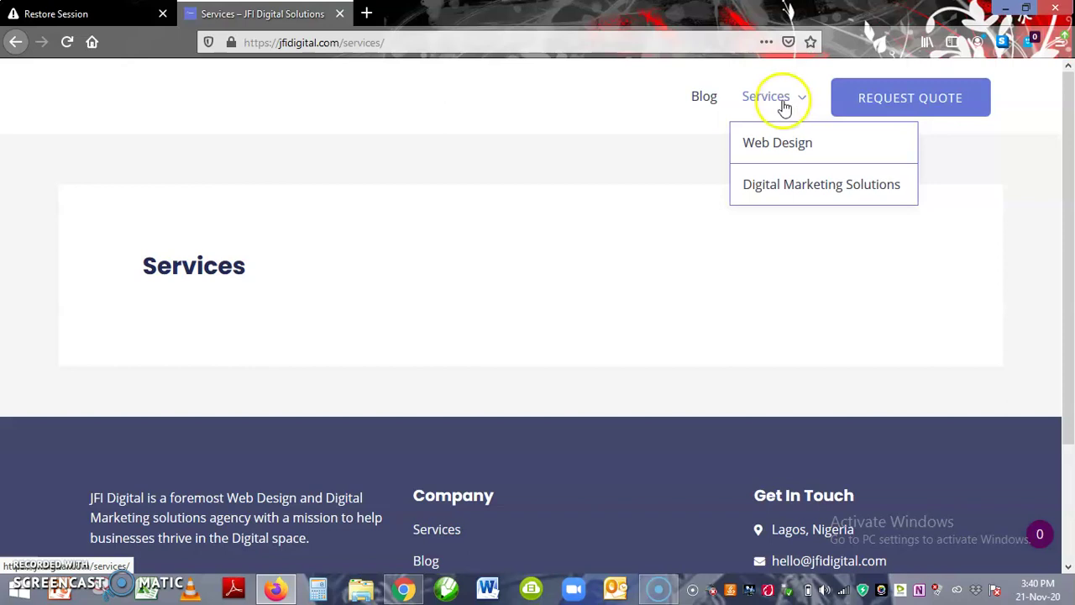
pyautogui.click(773, 101)
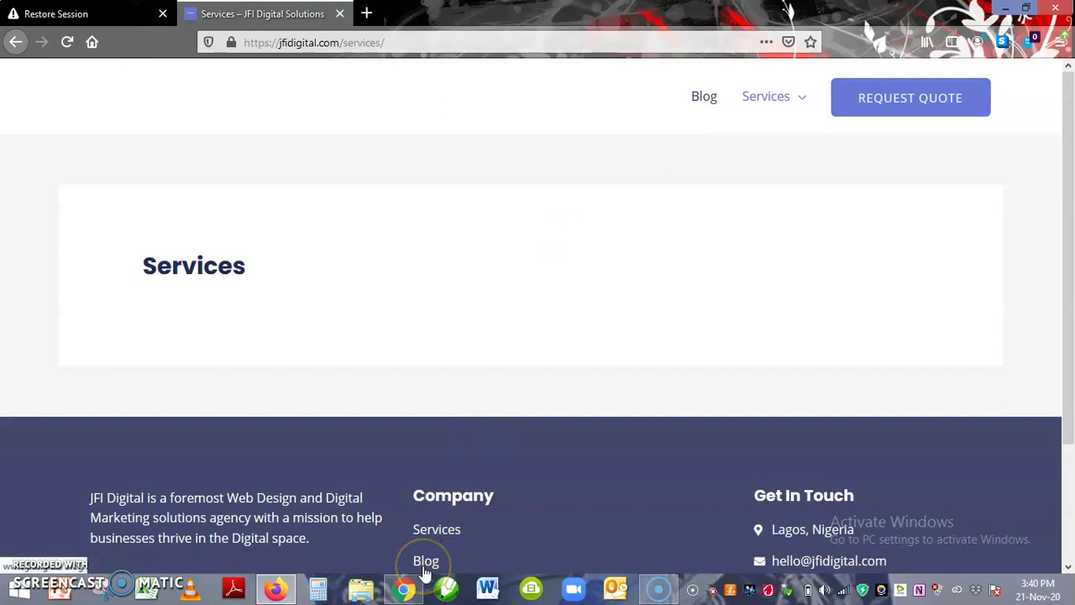
# Switch to the WordPress dashboard in Chrome and open the Menus editor under Appearance.
pyautogui.moveTo(402, 591)
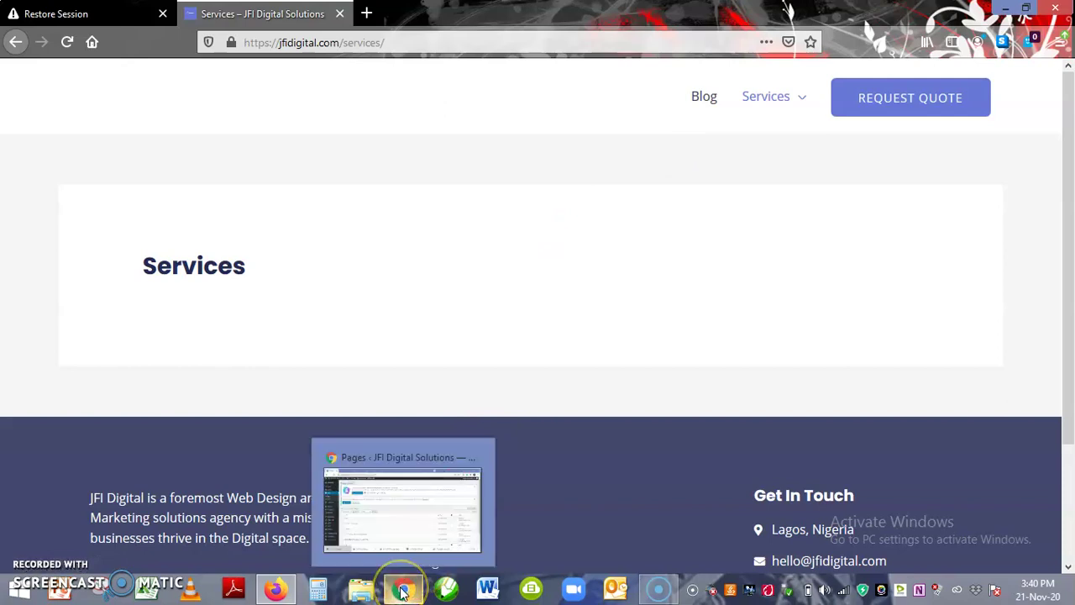
pyautogui.click(402, 591)
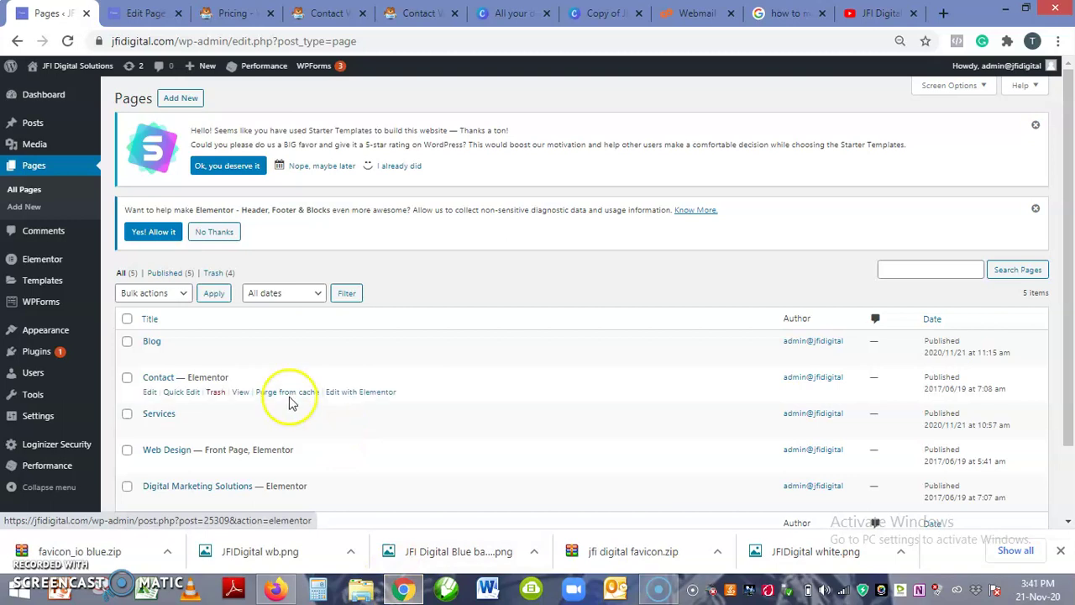
pyautogui.moveTo(73, 333)
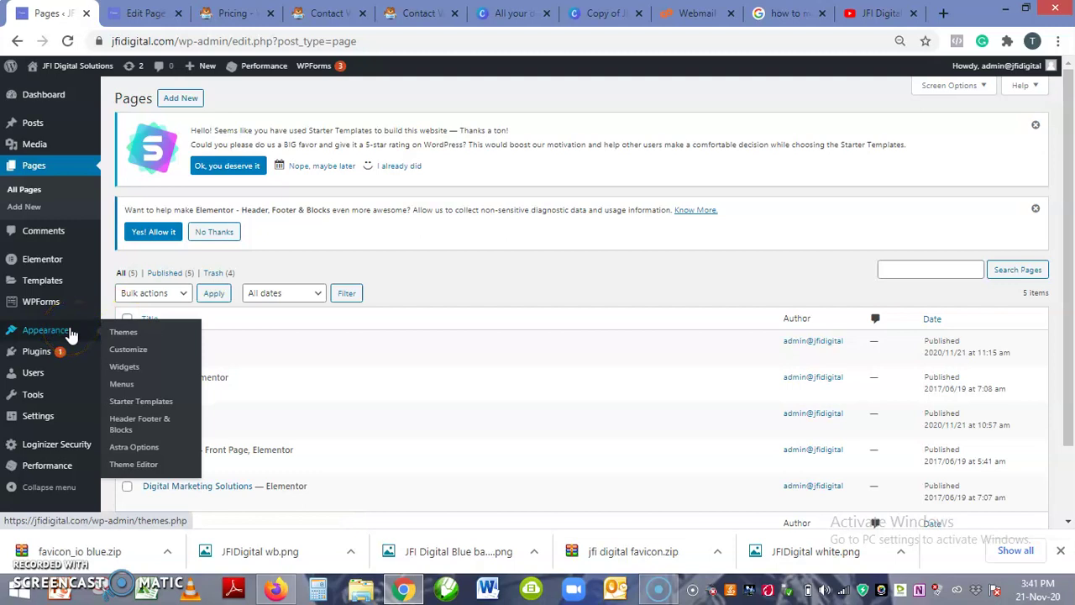
pyautogui.click(122, 387)
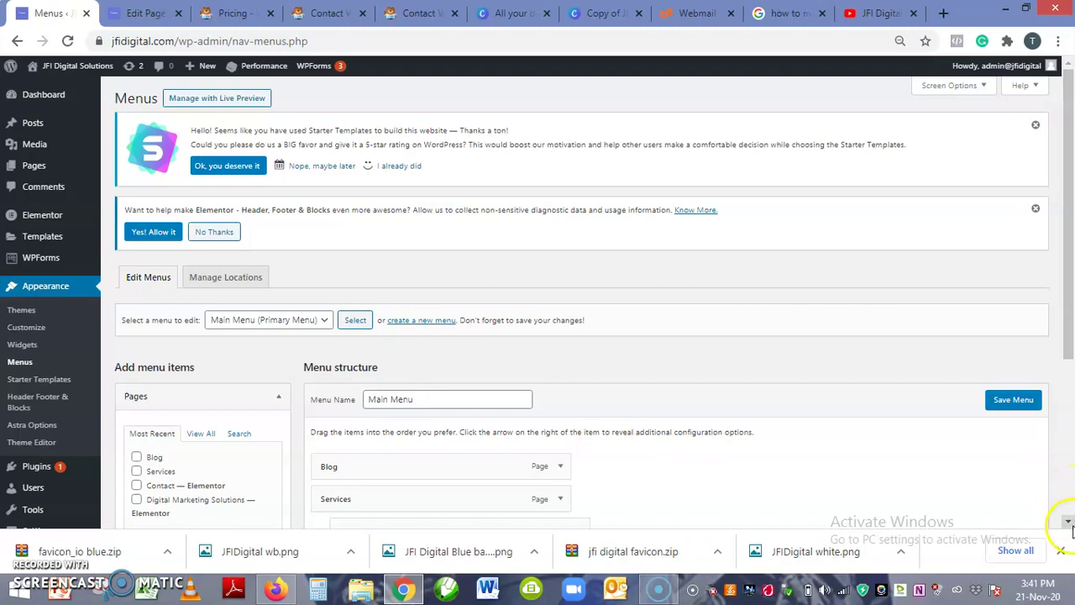
# Remove the Services page item from the Main Menu structure.
pyautogui.scroll(-3, 1069, 525)
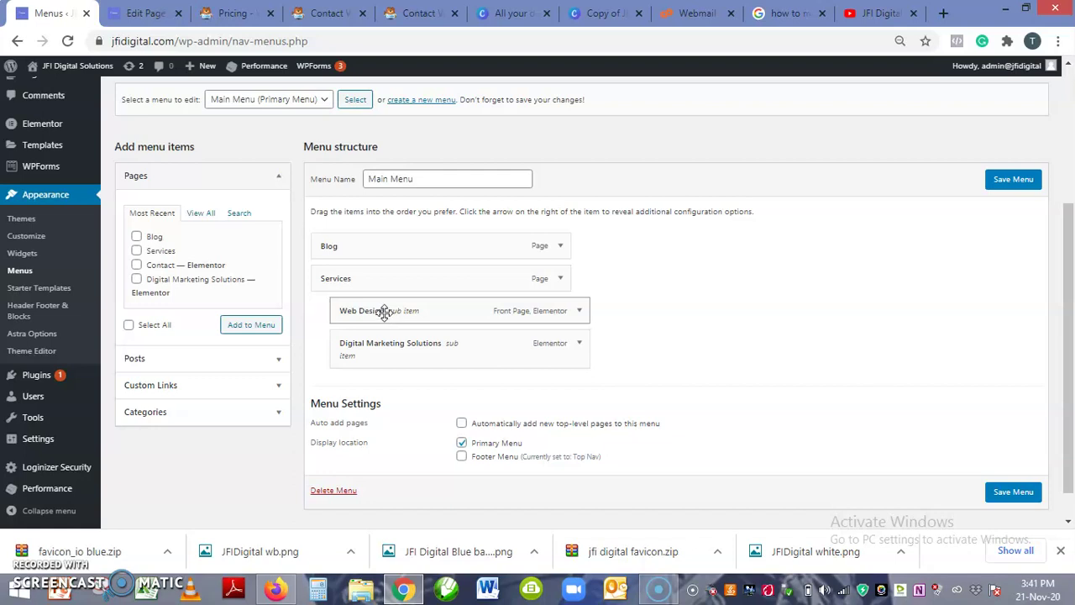
pyautogui.click(374, 284)
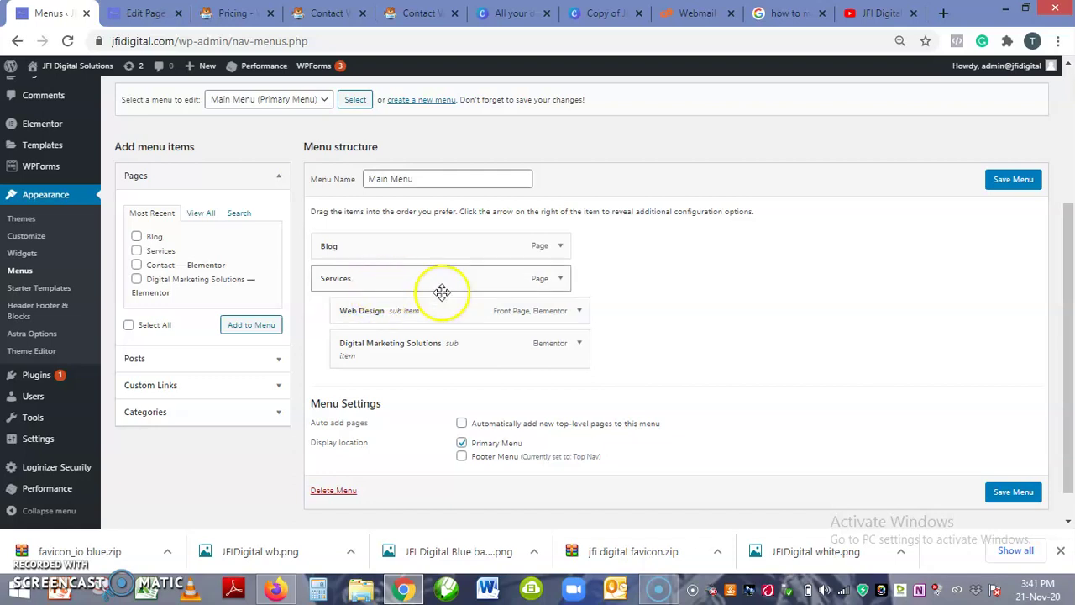
pyautogui.click(560, 279)
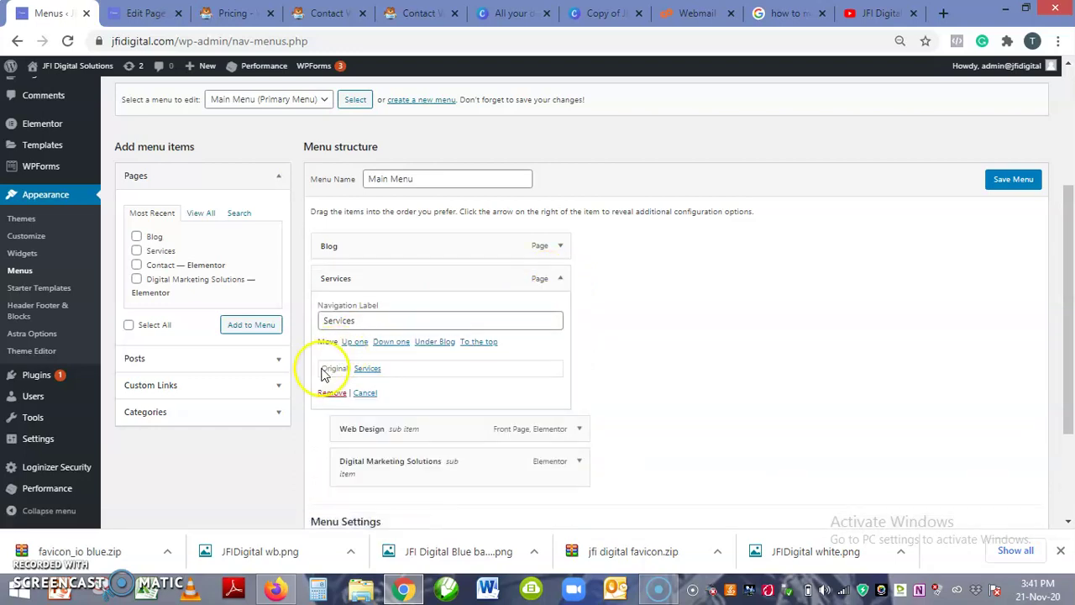
pyautogui.click(331, 393)
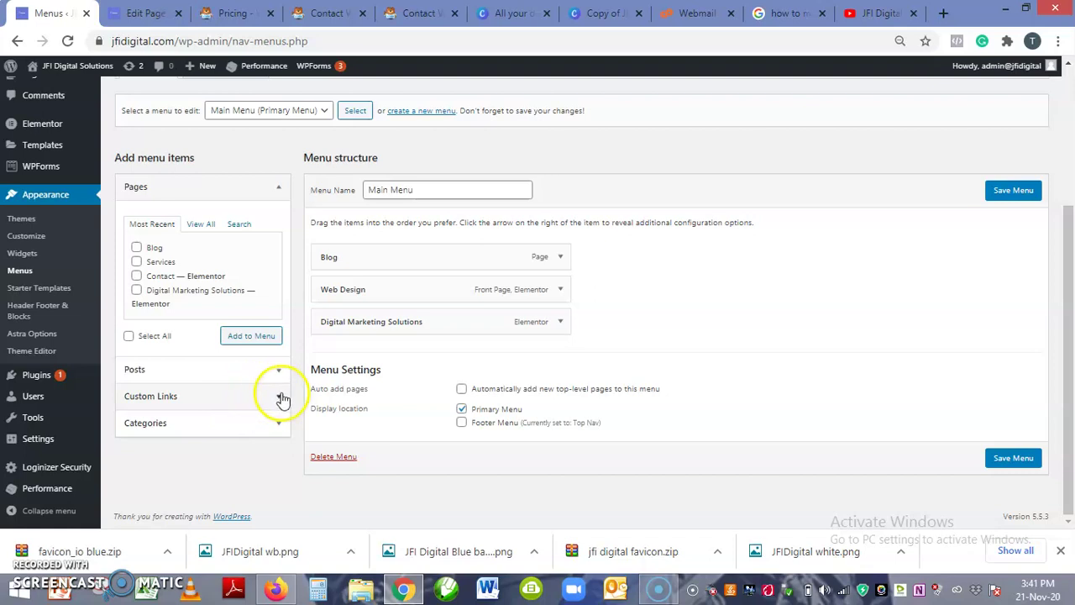
# Expand the custom link form for adding menu items and place the cursor in its URL field.
pyautogui.click(282, 400)
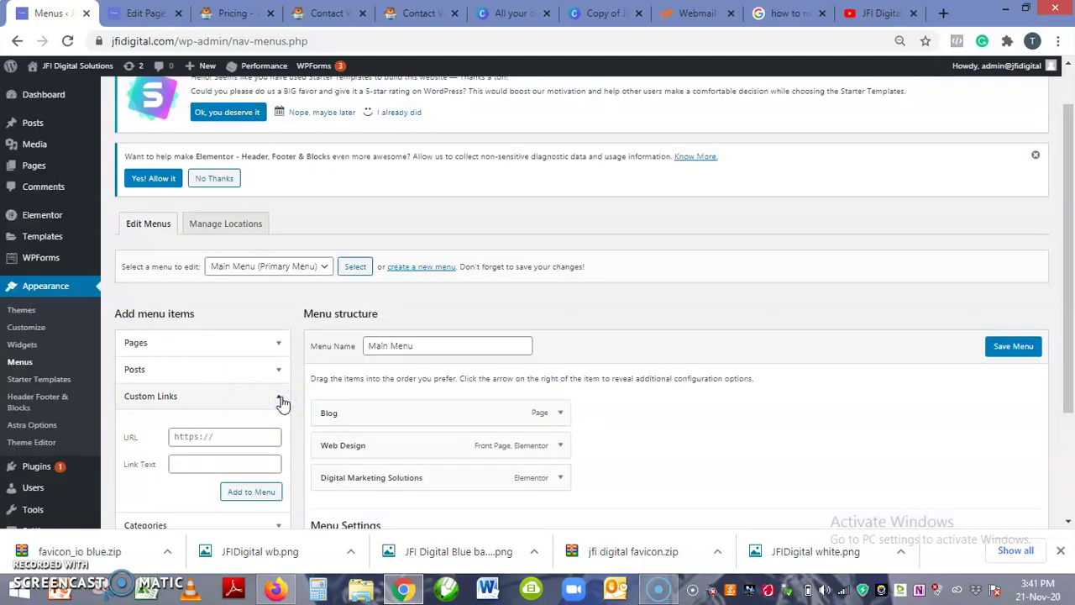
pyautogui.click(218, 437)
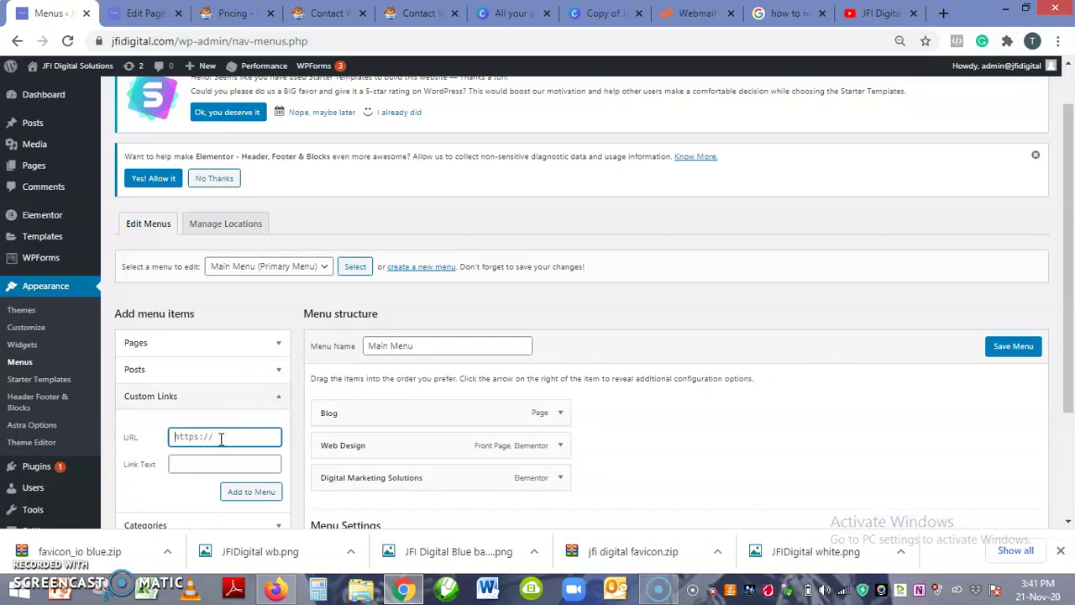
pyautogui.write('\\')
pyautogui.press('BackSpace')
pyautogui.write('\\')
pyautogui.press('BackSpace')
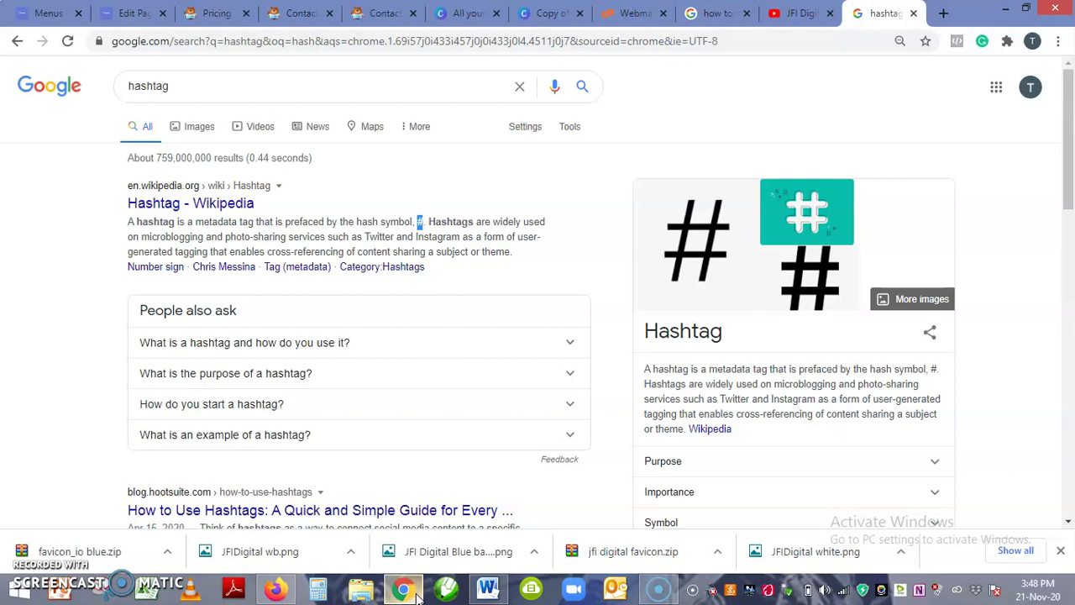
# Add a custom link to the Main Menu with the URL # and the link text Services.
pyautogui.click(42, 12)
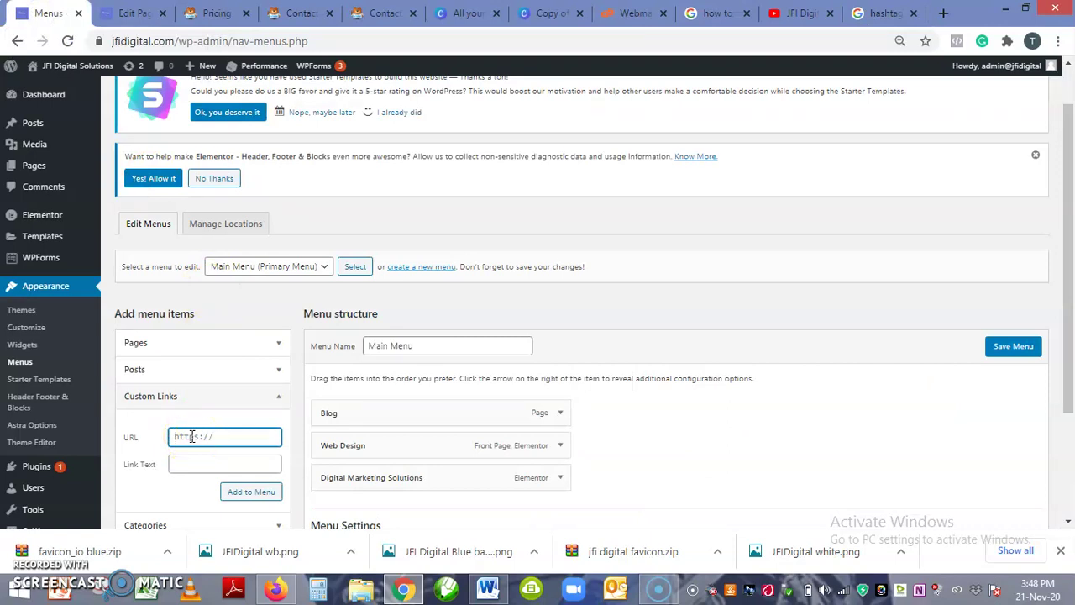
pyautogui.write('#')
pyautogui.click(187, 464)
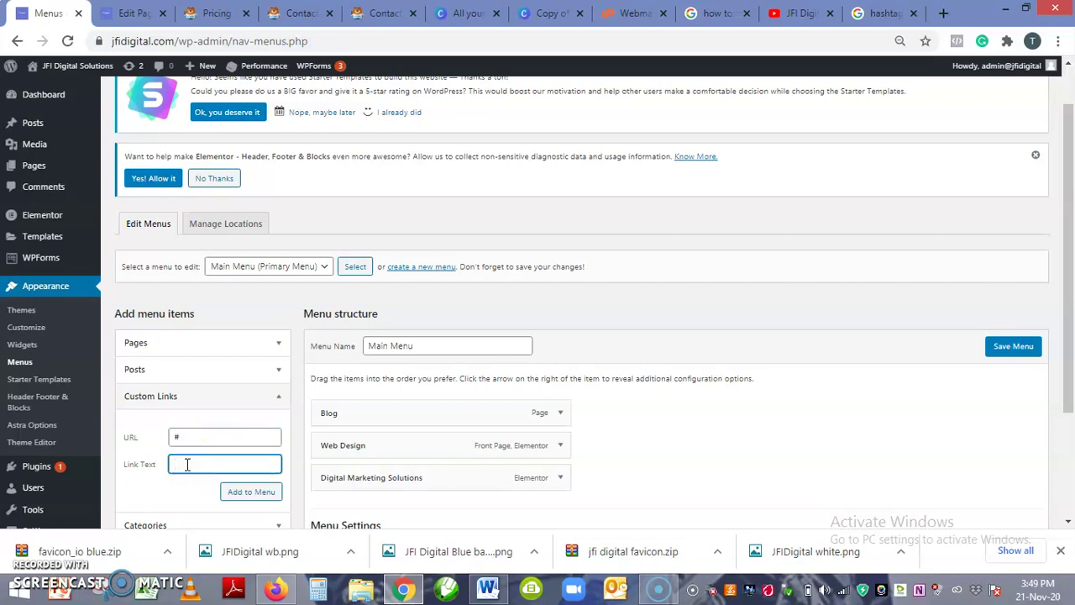
pyautogui.write('Services')
pyautogui.click(248, 493)
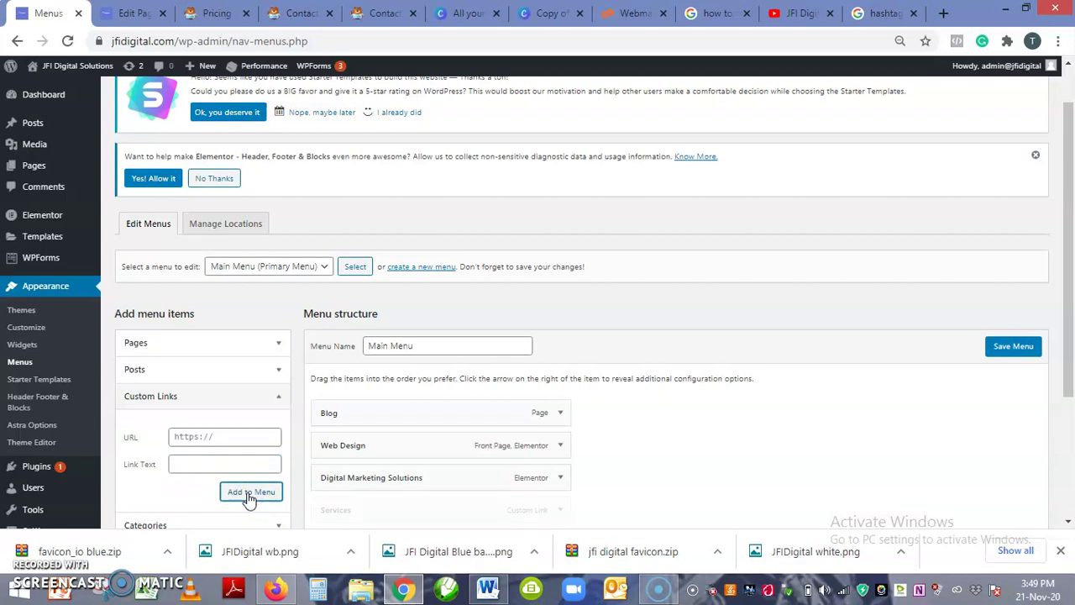
# Move the Services custom link up in the menu structure, between Blog and Web Design.
pyautogui.click(1067, 521)
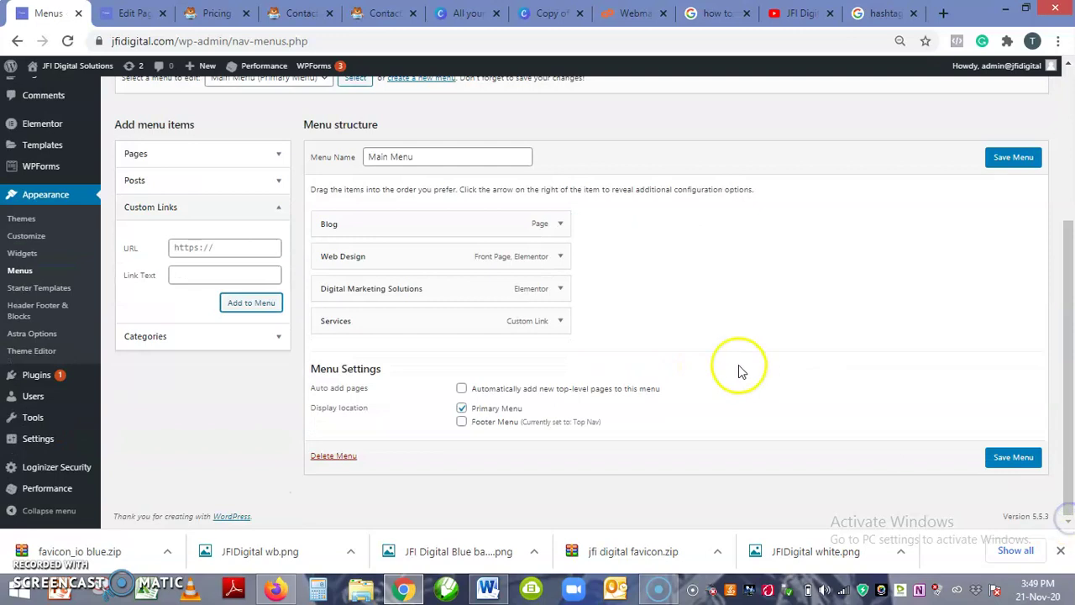
pyautogui.click(460, 324)
pyautogui.moveTo(460, 324); pyautogui.dragTo(415, 282)
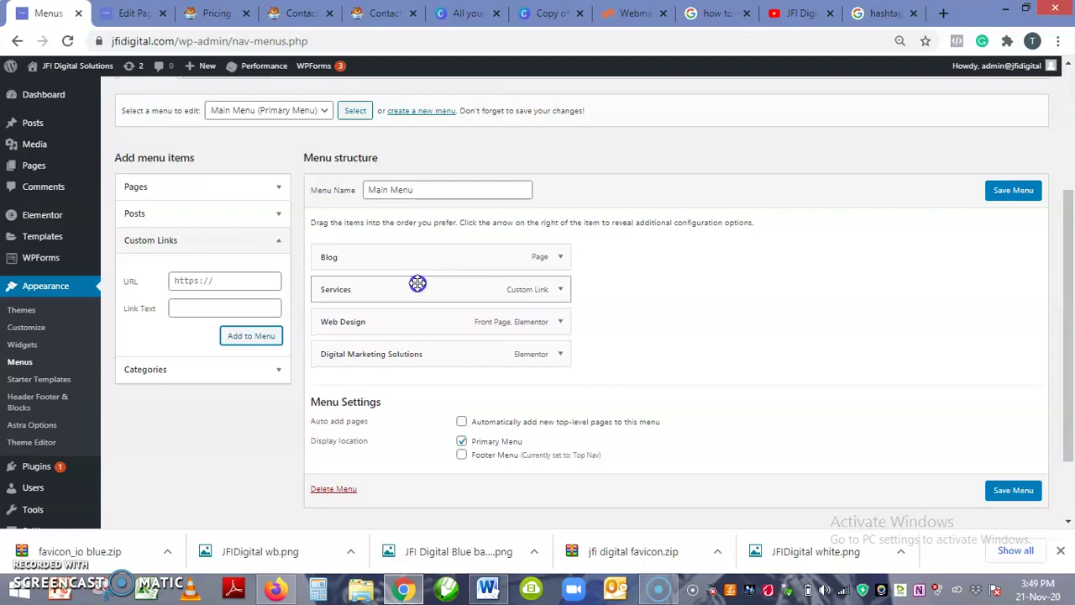
# Nest Web Design and Digital Marketing Solutions as sub items under the Services custom link and save the menu.
pyautogui.click(376, 322)
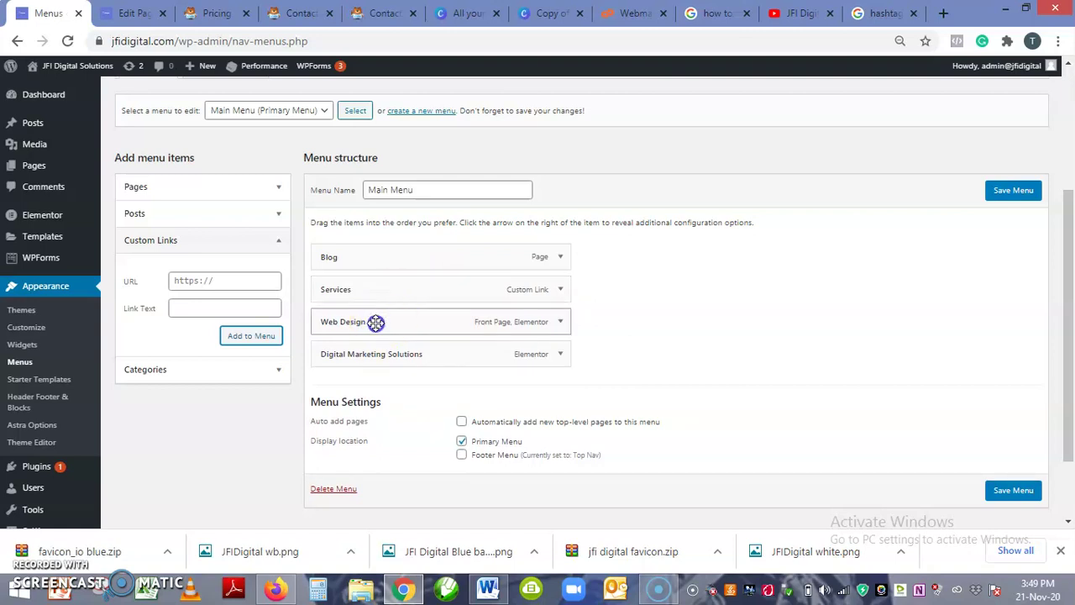
pyautogui.moveTo(375, 322); pyautogui.dragTo(398, 319)
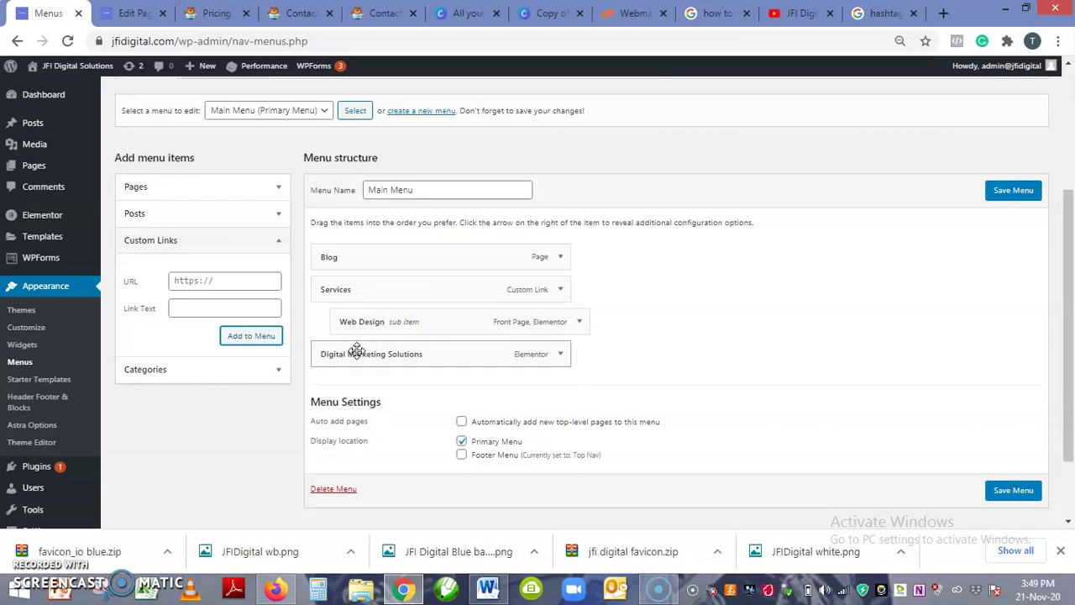
pyautogui.moveTo(360, 351); pyautogui.dragTo(379, 351)
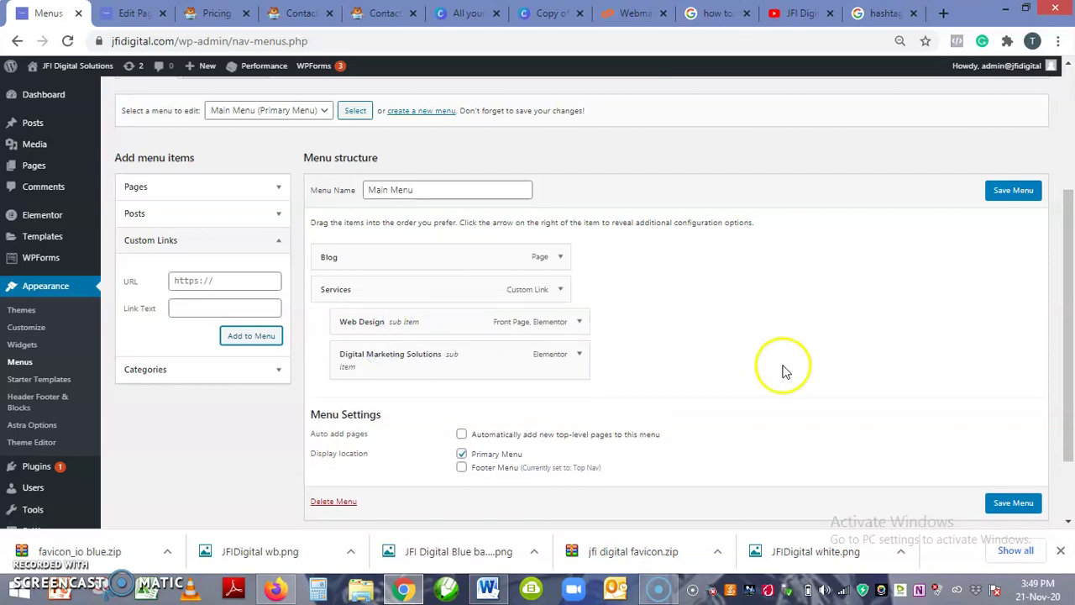
pyautogui.click(999, 504)
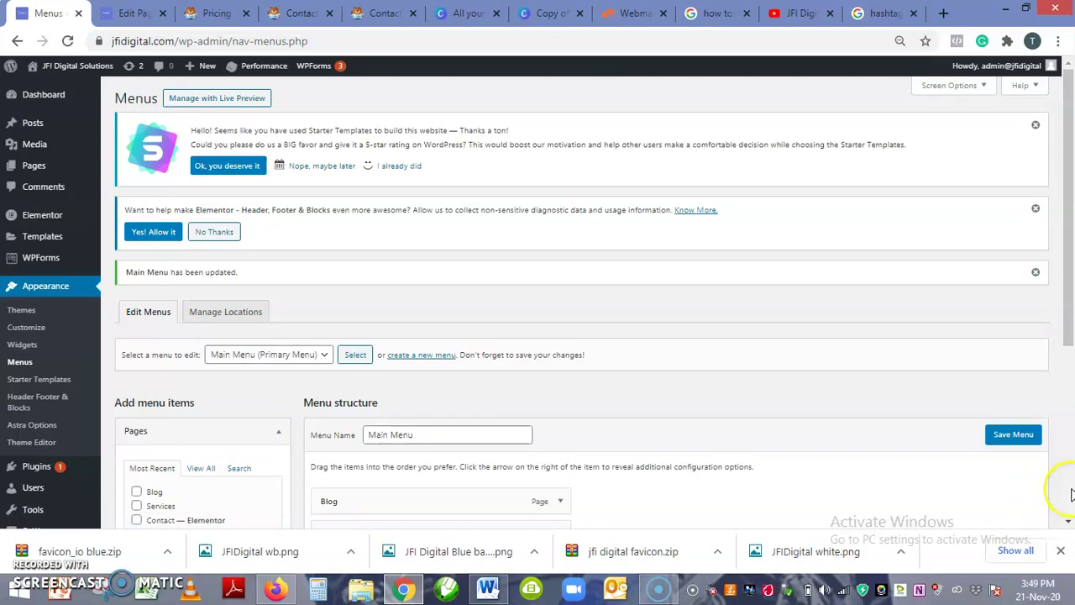
pyautogui.click(1071, 496)
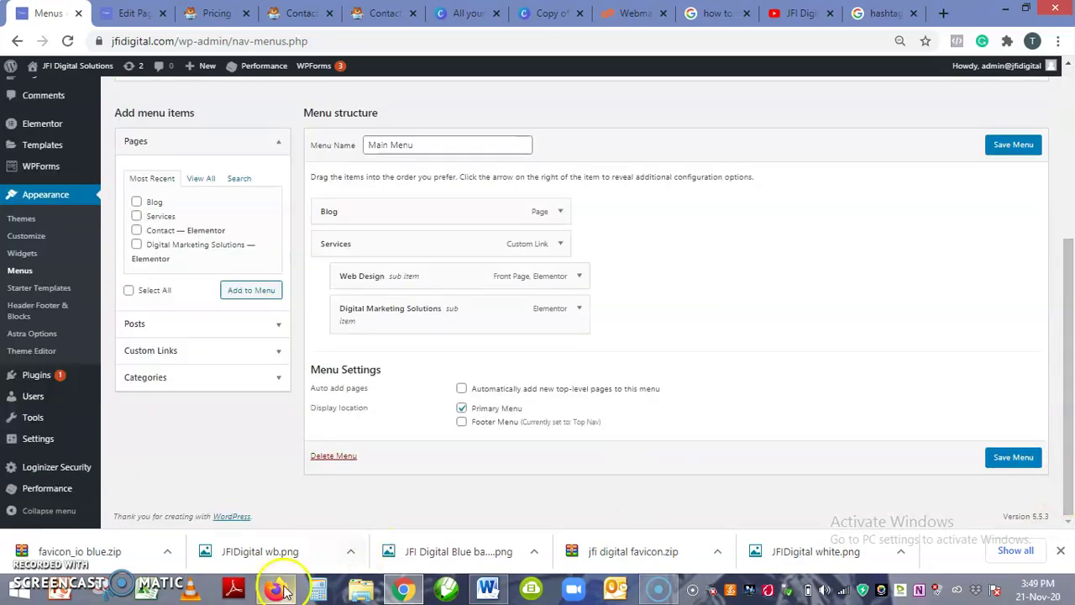
# Switch to Firefox and load the site's homepage, jfidigital.com, by removing /services/ from the address.
pyautogui.moveTo(279, 593)
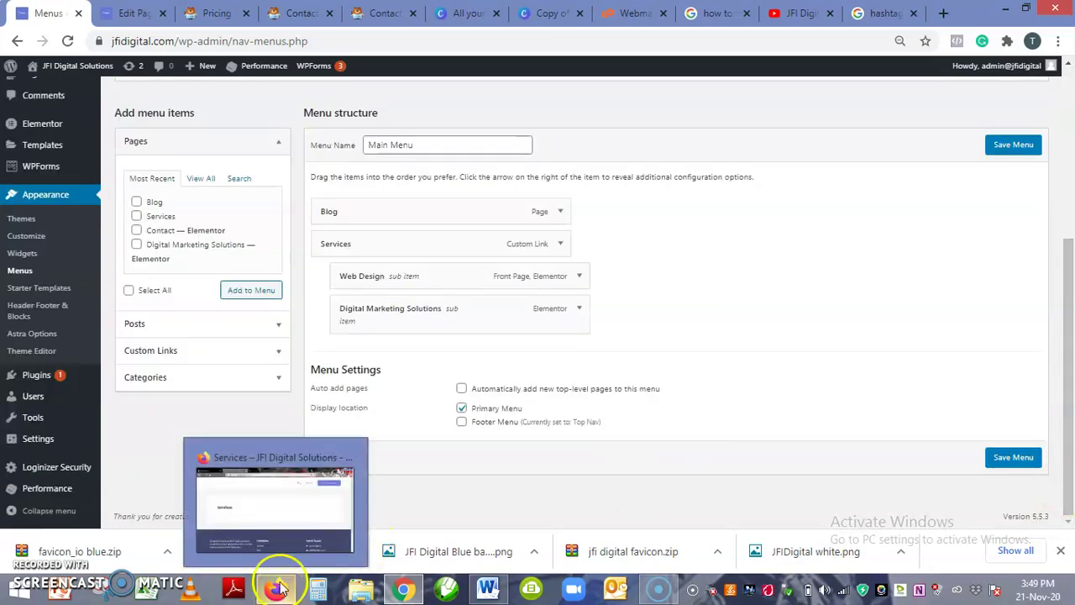
pyautogui.click(274, 542)
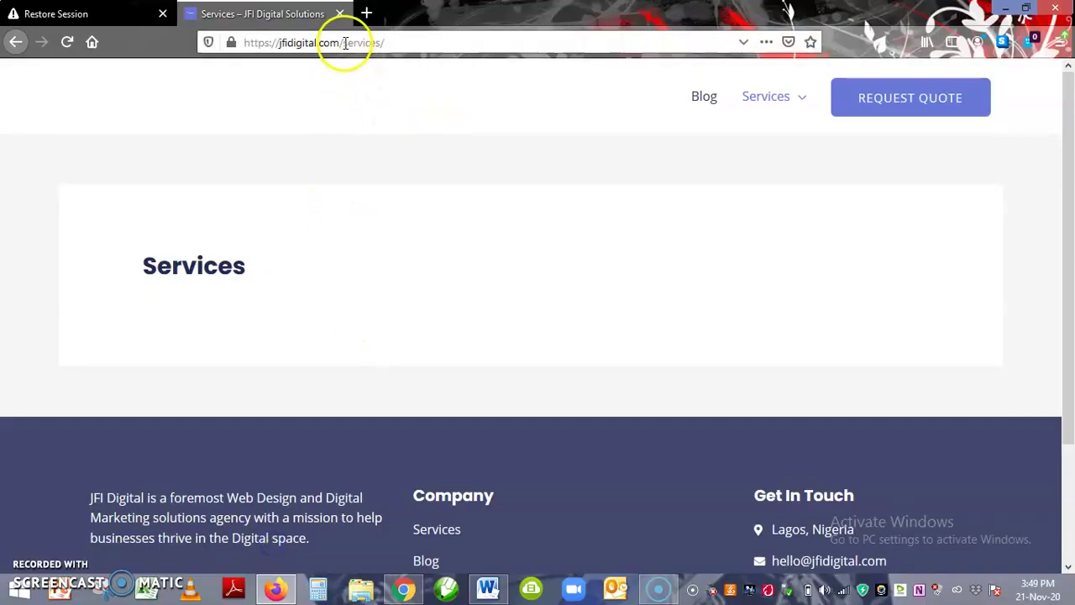
pyautogui.moveTo(339, 43); pyautogui.dragTo(386, 43)
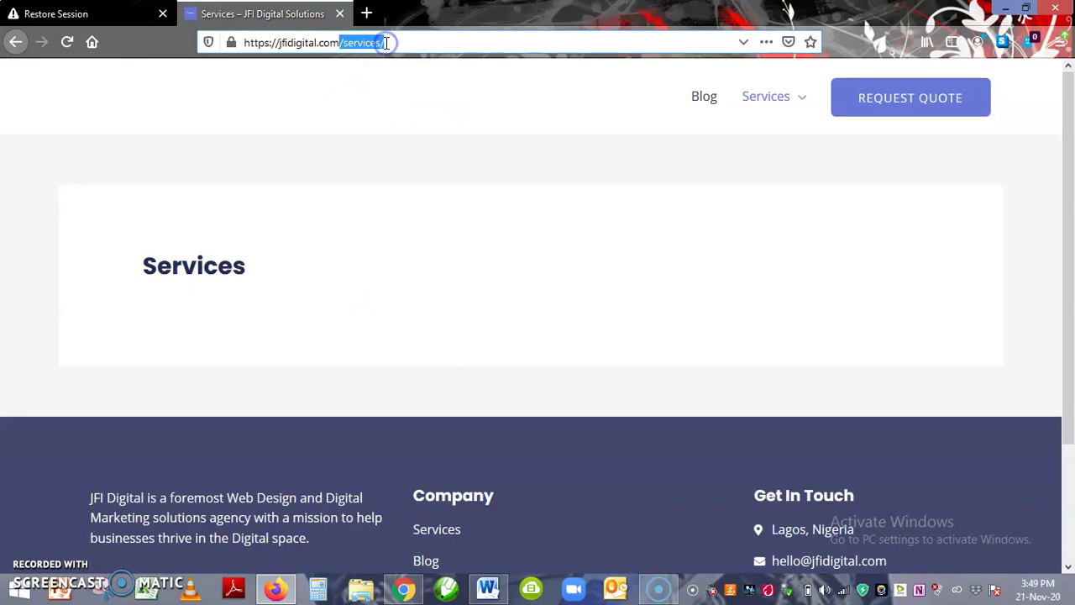
pyautogui.press('BackSpace')
pyautogui.press('Return')
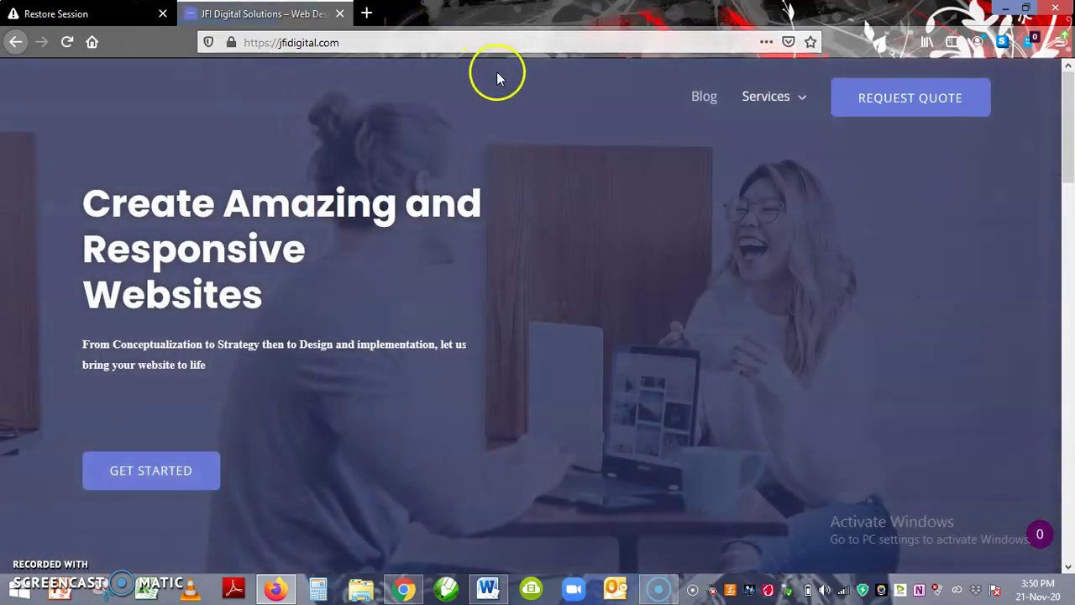
# Test the Services parent item in the homepage navigation to check whether it still opens a page.
pyautogui.moveTo(763, 101)
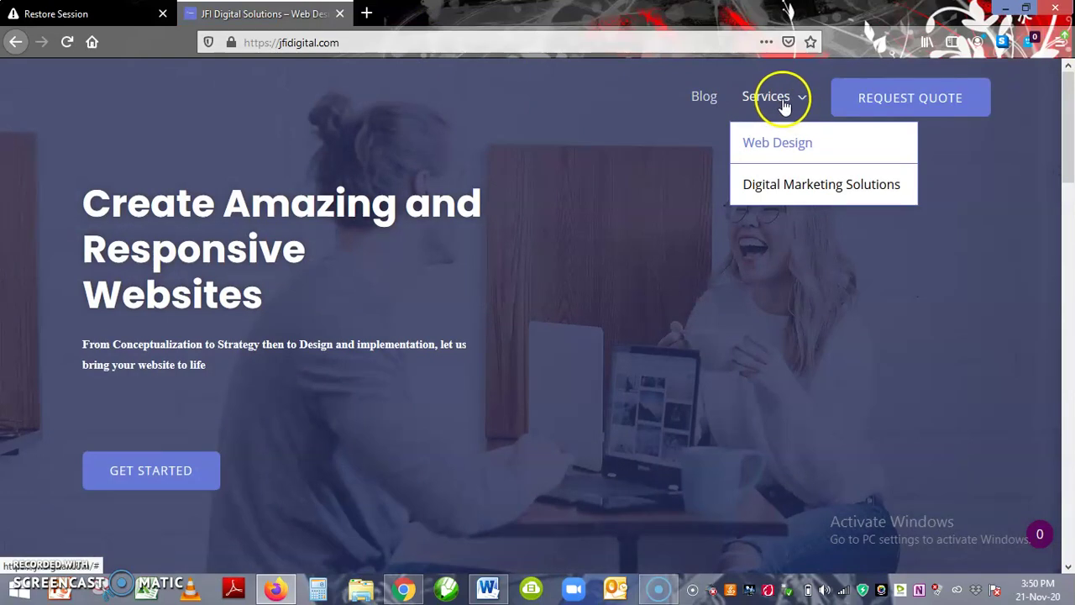
pyautogui.click(781, 101)
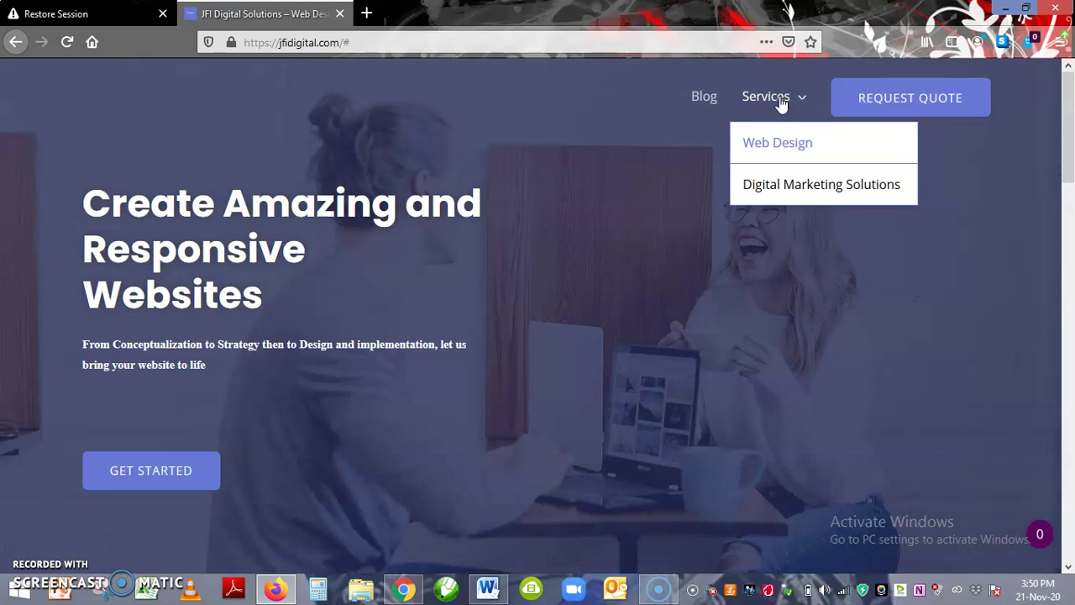
pyautogui.click(794, 108)
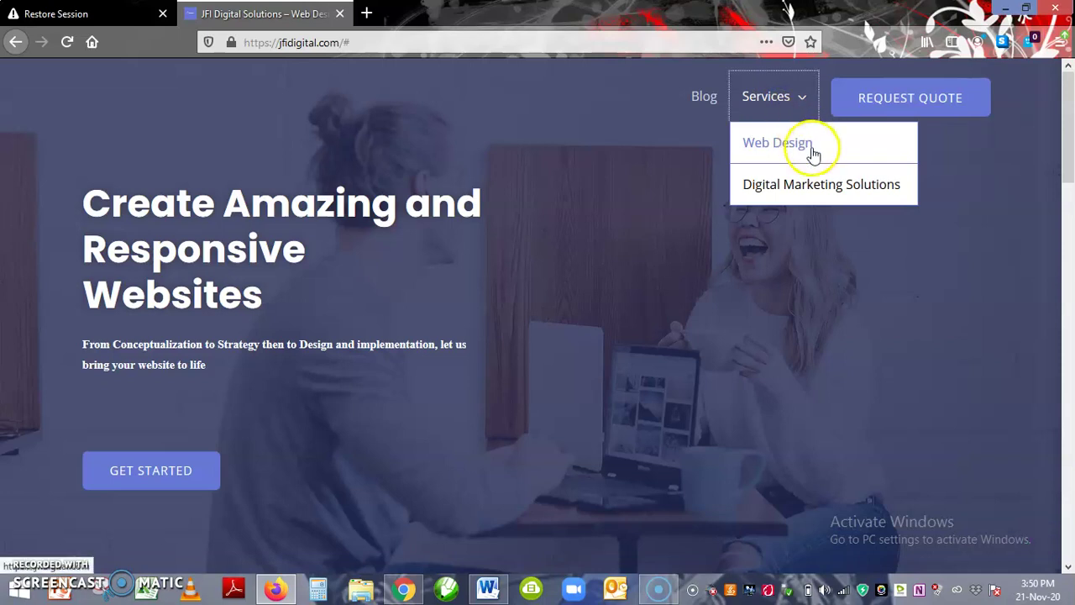